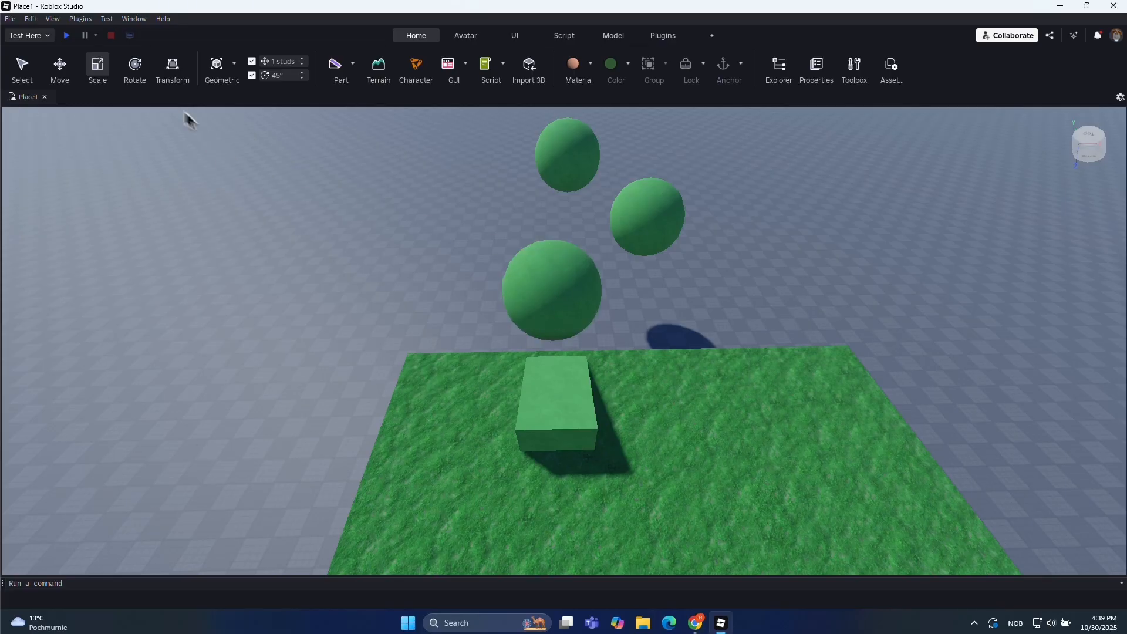
Step: Rotate the green wedge half a turn about its vertical axis so its high end faces the large sphere
{"action": "left_click", "coordinate": [578, 409]}
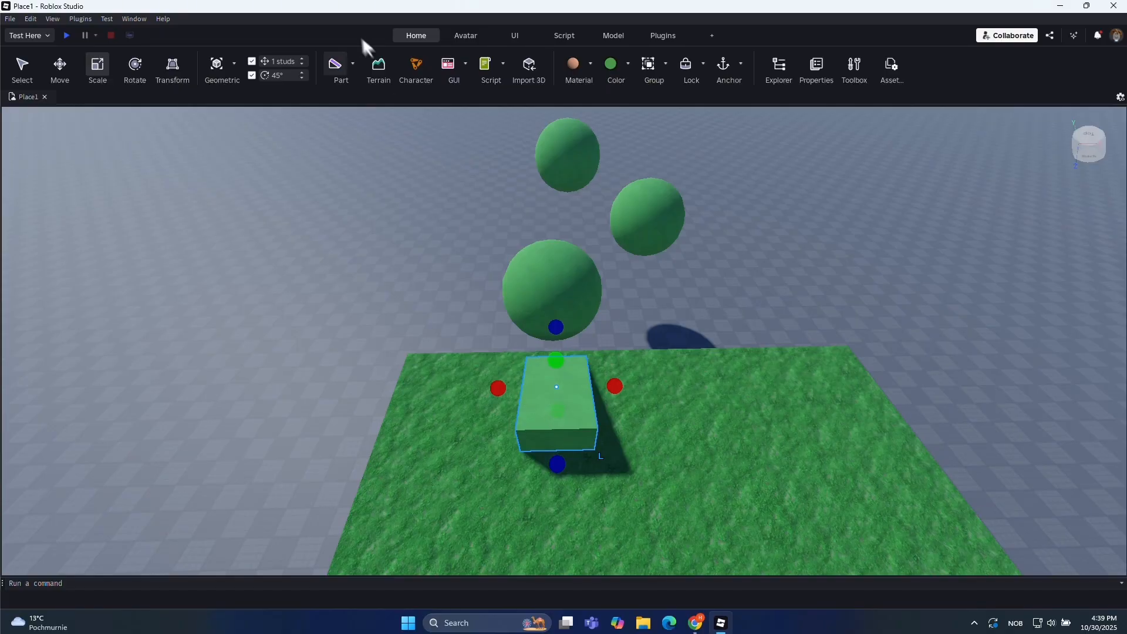
{"action": "left_click", "coordinate": [353, 64]}
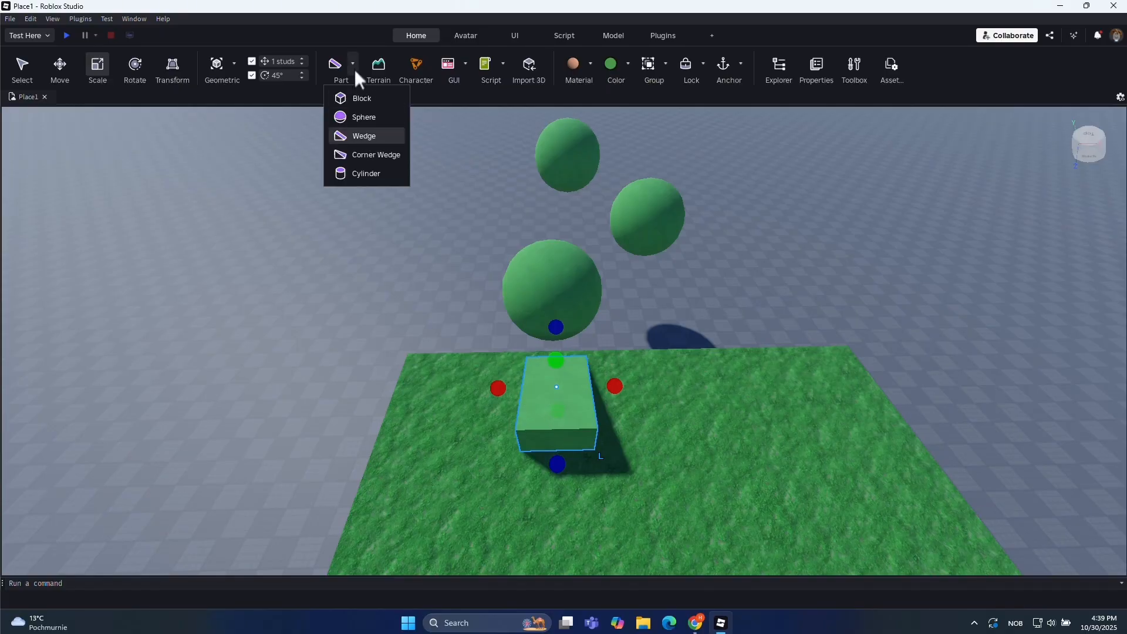
{"action": "left_click", "coordinate": [352, 63]}
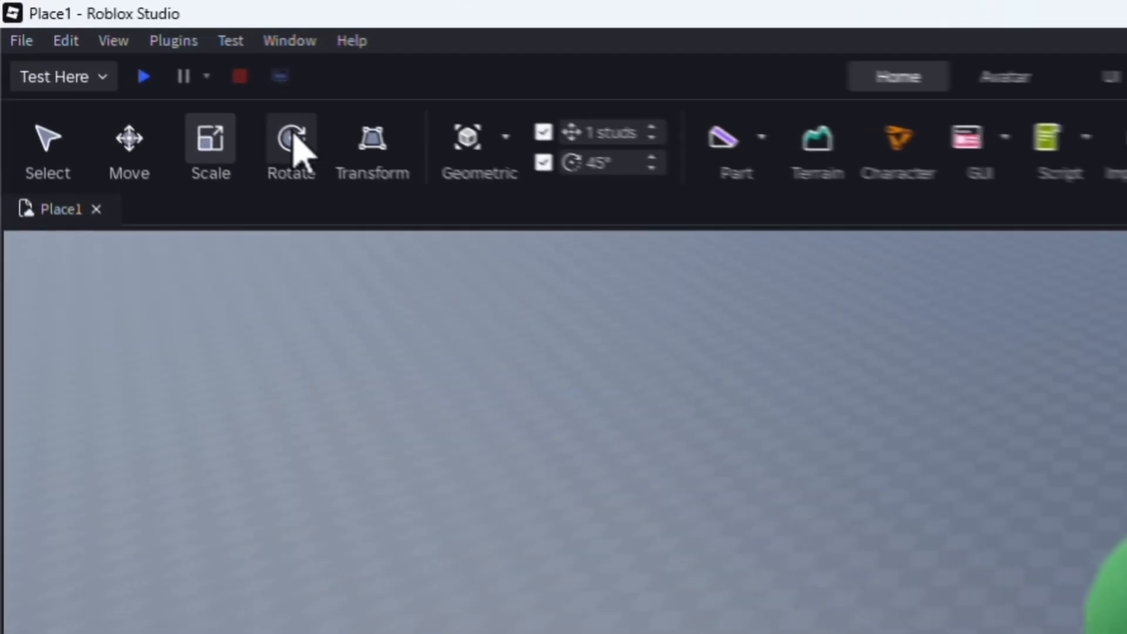
{"action": "left_click", "coordinate": [330, 161]}
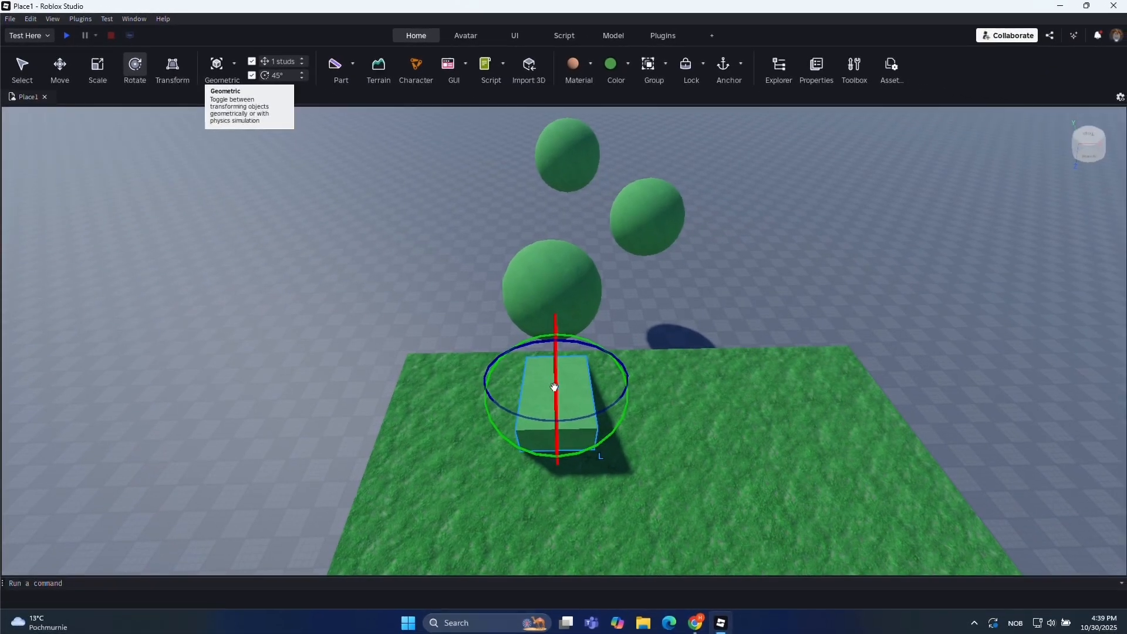
{"action": "right_click_drag", "start_coordinate": [553, 387], "coordinate": [558, 384]}
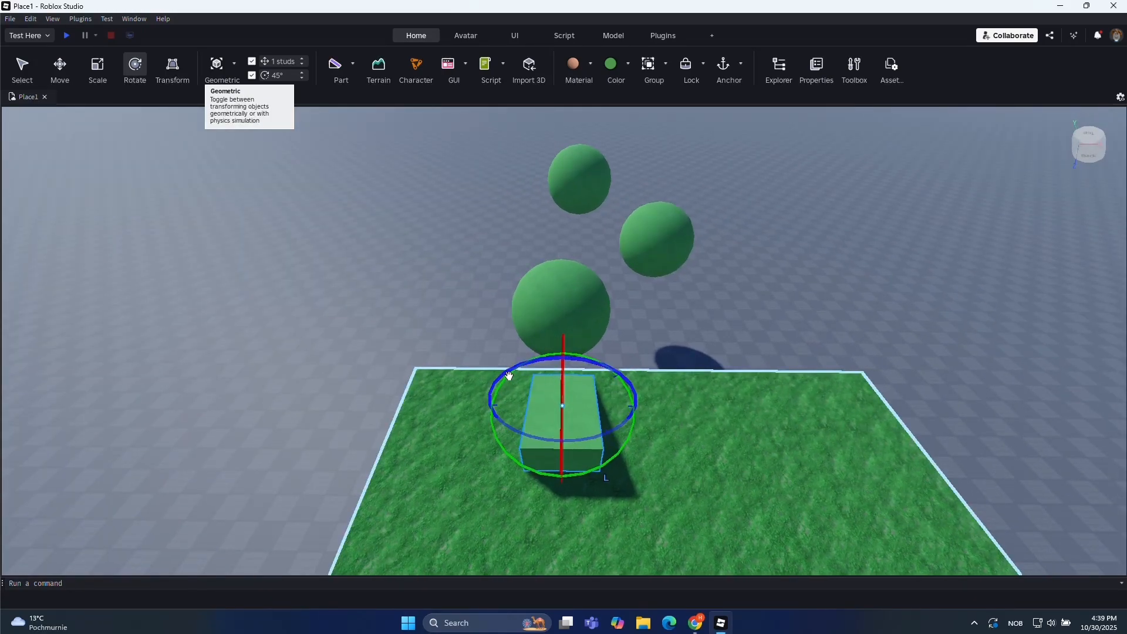
{"action": "key", "text": "a"}
{"action": "right_click_drag", "start_coordinate": [699, 433], "coordinate": [689, 428]}
{"action": "key", "text": "s"}
{"action": "right_click_drag", "start_coordinate": [599, 386], "coordinate": [955, 393]}
{"action": "key", "text": "w"}
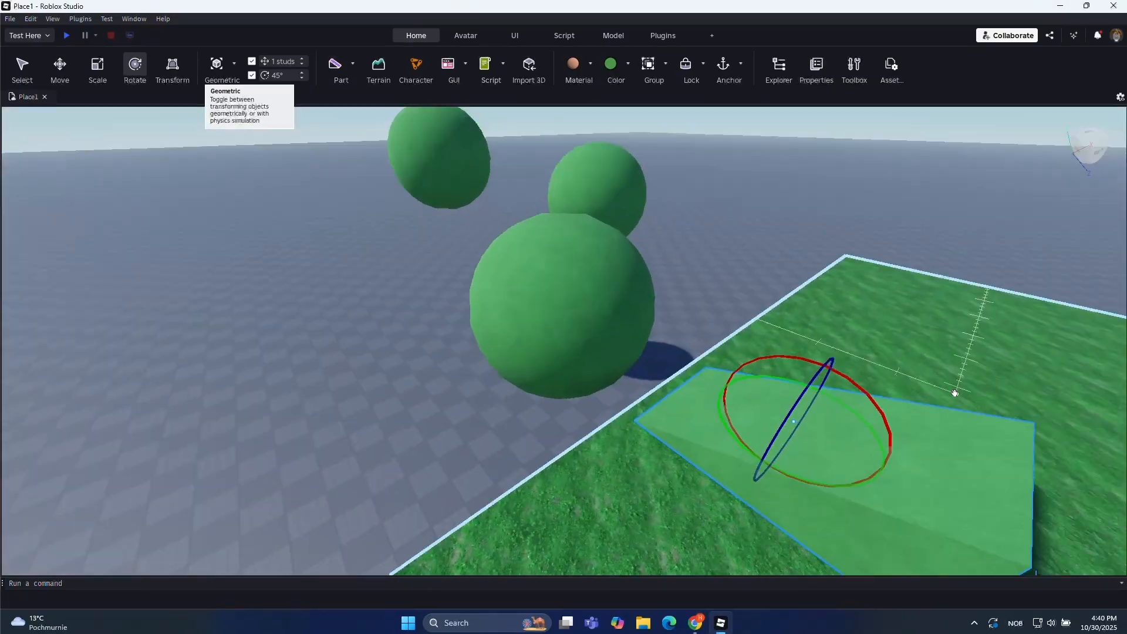
{"action": "key", "text": "s"}
{"action": "right_click_drag", "start_coordinate": [856, 411], "coordinate": [848, 413]}
{"action": "key", "text": "s"}
{"action": "key", "text": "e"}
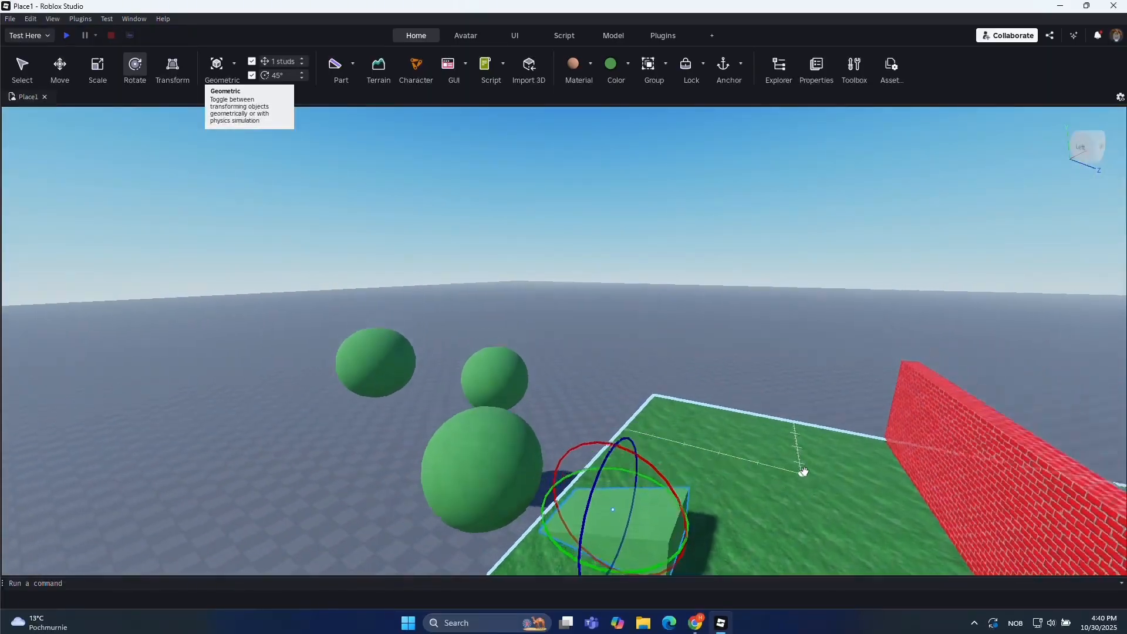
{"action": "key", "text": "q"}
{"action": "key", "text": "a"}
{"action": "right_click_drag", "start_coordinate": [860, 367], "coordinate": [874, 365]}
{"action": "right_click_drag", "start_coordinate": [702, 350], "coordinate": [689, 349]}
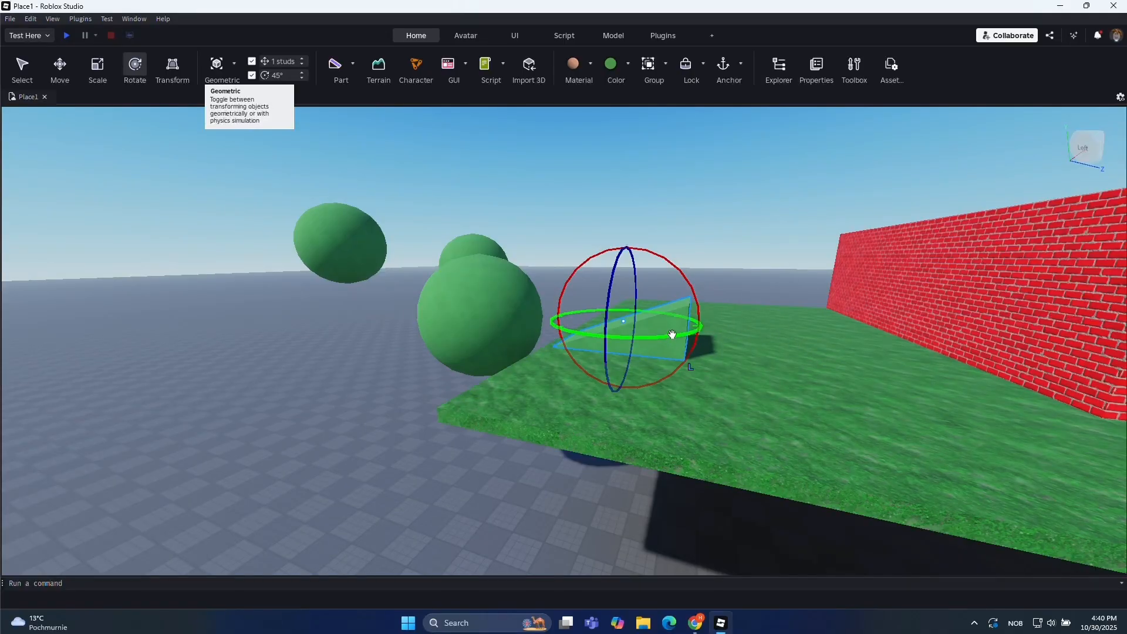
{"action": "left_click_drag", "start_coordinate": [672, 334], "coordinate": [516, 289]}
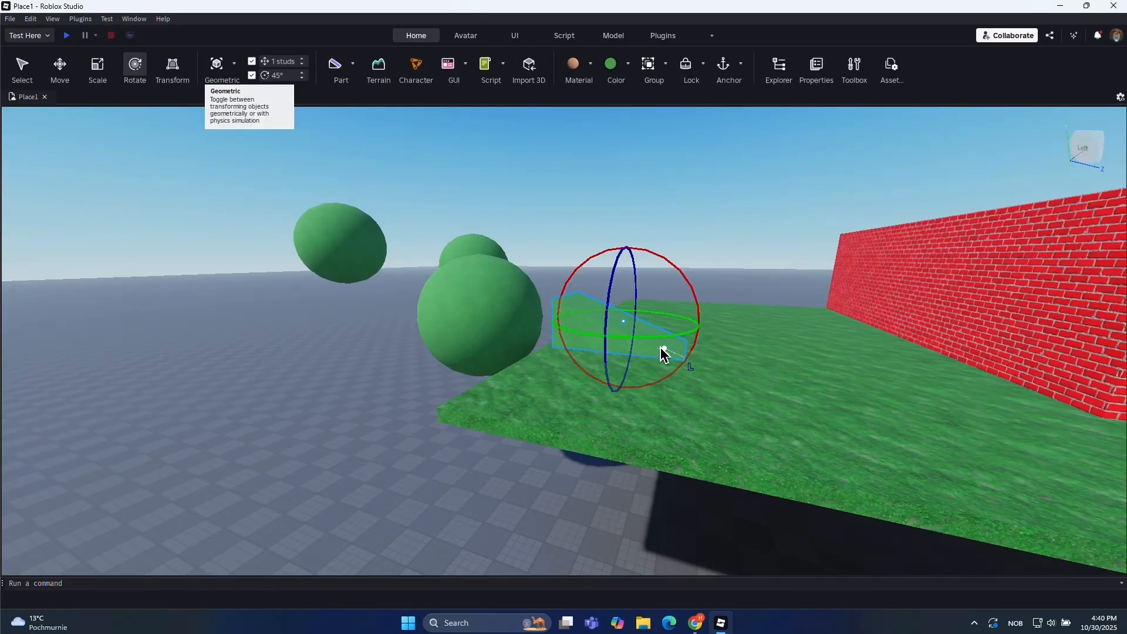
Step: Recolor the rotated wedge orange-brown
{"action": "key", "text": "d"}
{"action": "right_click_drag", "start_coordinate": [503, 298], "coordinate": [501, 311]}
{"action": "key", "text": "d"}
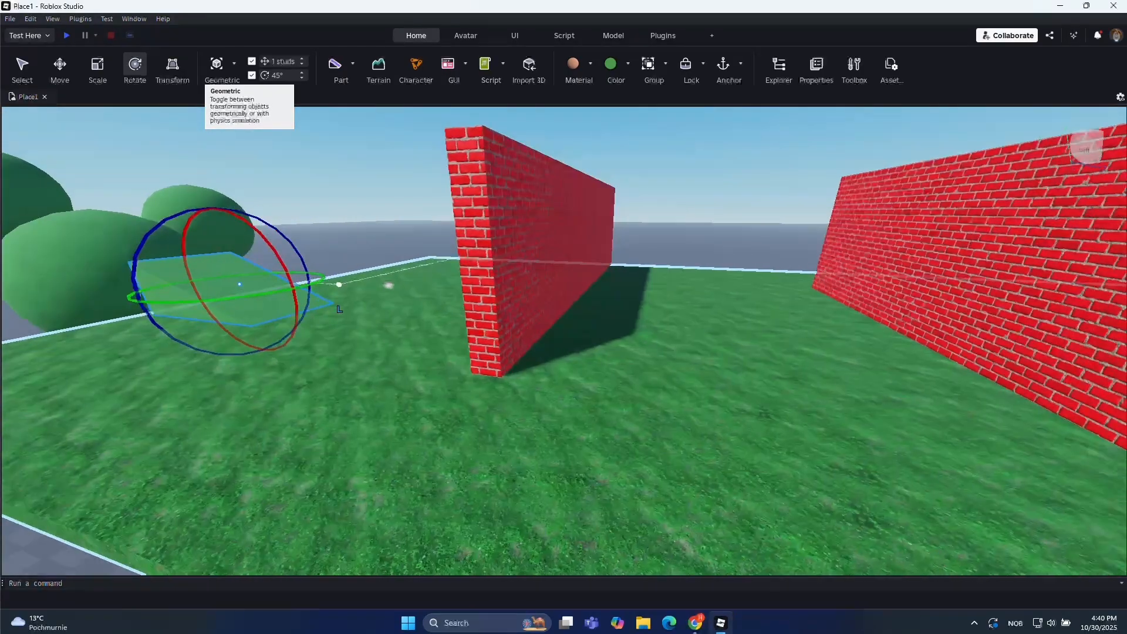
{"action": "key", "text": "w"}
{"action": "key", "text": "e"}
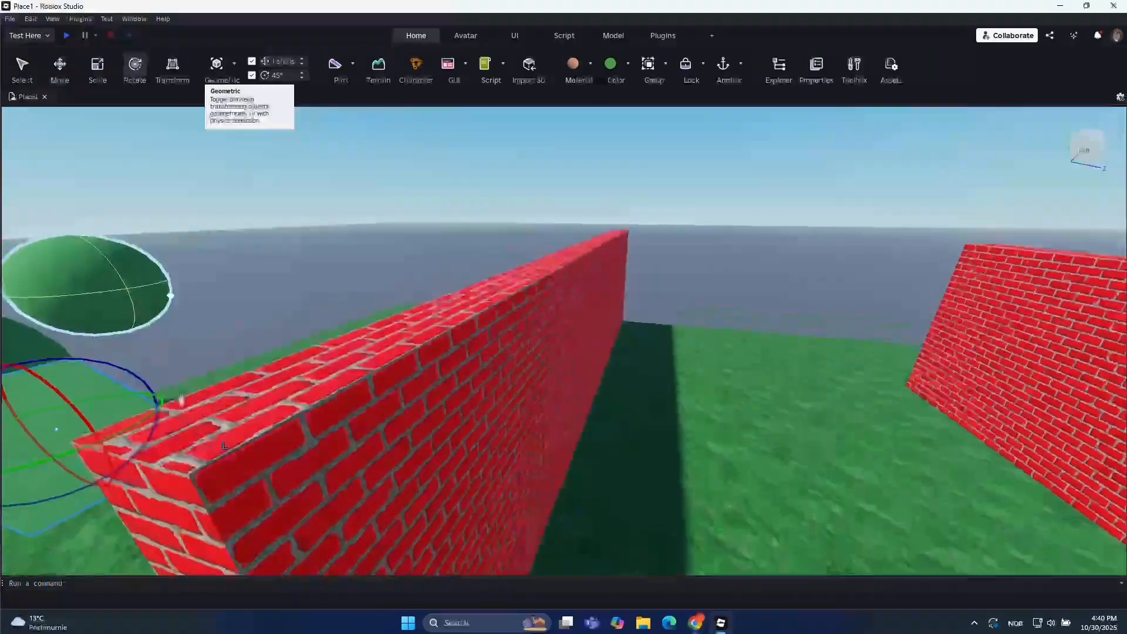
{"action": "key", "text": "s"}
{"action": "right_click_drag", "start_coordinate": [179, 395], "coordinate": [188, 443]}
{"action": "key", "text": "d"}
{"action": "key", "text": "a"}
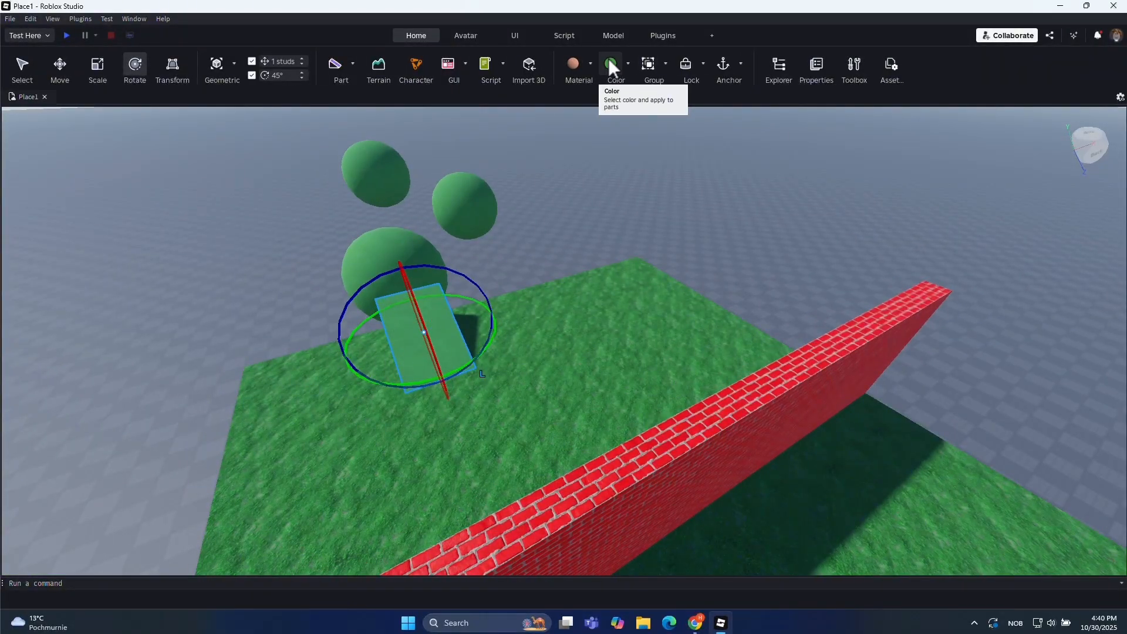
{"action": "left_click", "coordinate": [629, 64]}
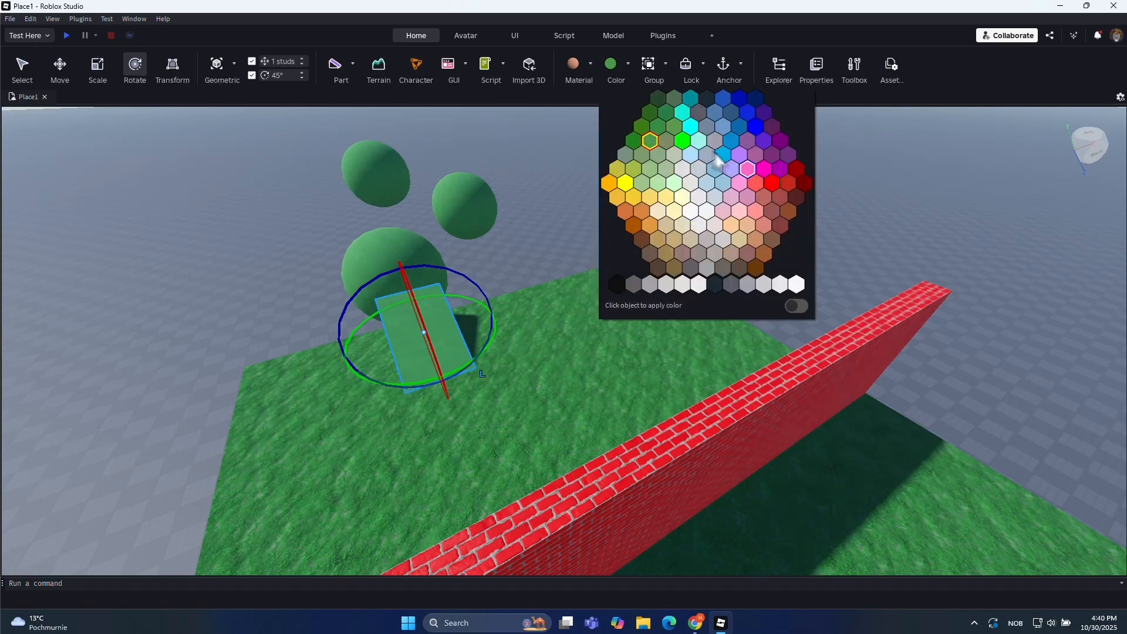
{"action": "left_click", "coordinate": [643, 211]}
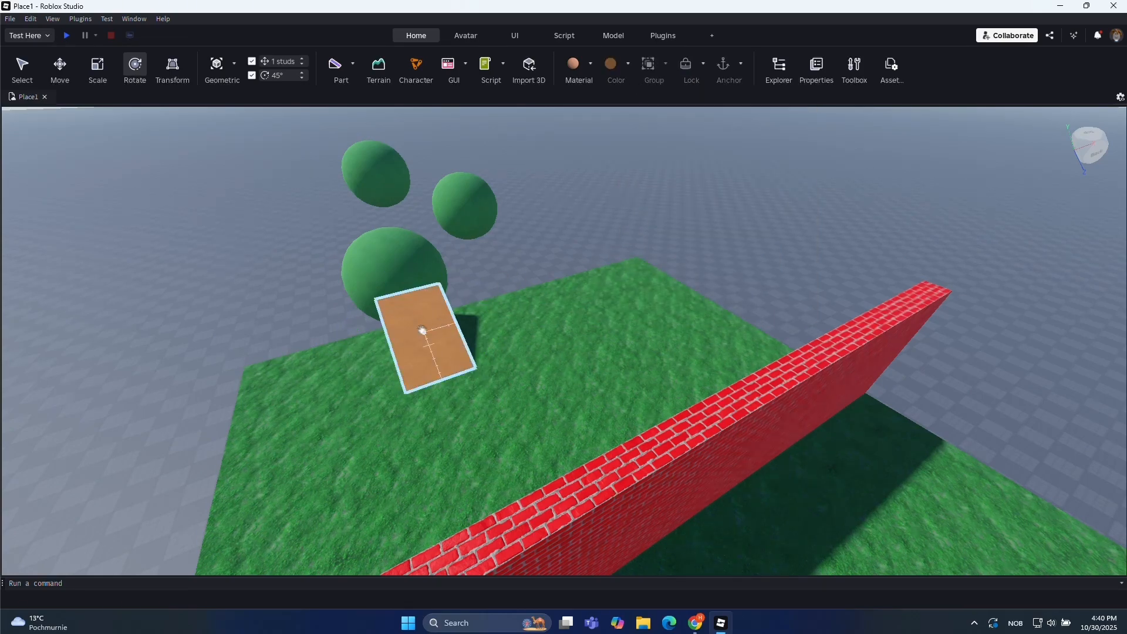
Step: Playtest the place by running the character up the orange wedge onto the large sphere, and stop the test
{"action": "key", "text": "d"}
{"action": "right_click_drag", "start_coordinate": [391, 320], "coordinate": [395, 319]}
{"action": "key", "text": "w"}
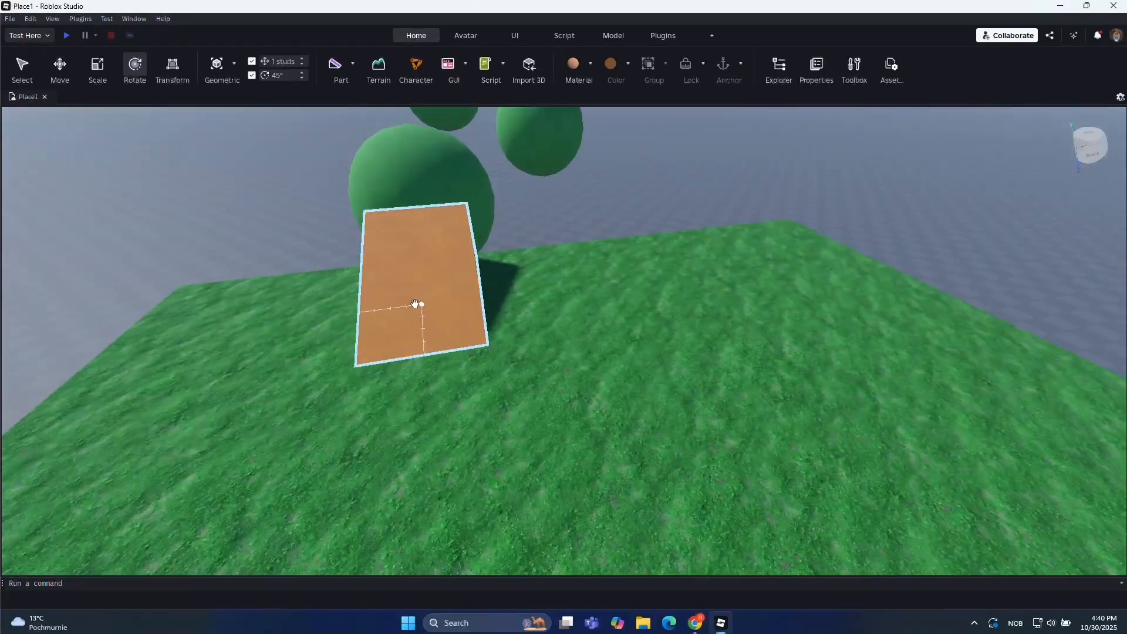
{"action": "key", "text": "w"}
{"action": "key", "text": "a"}
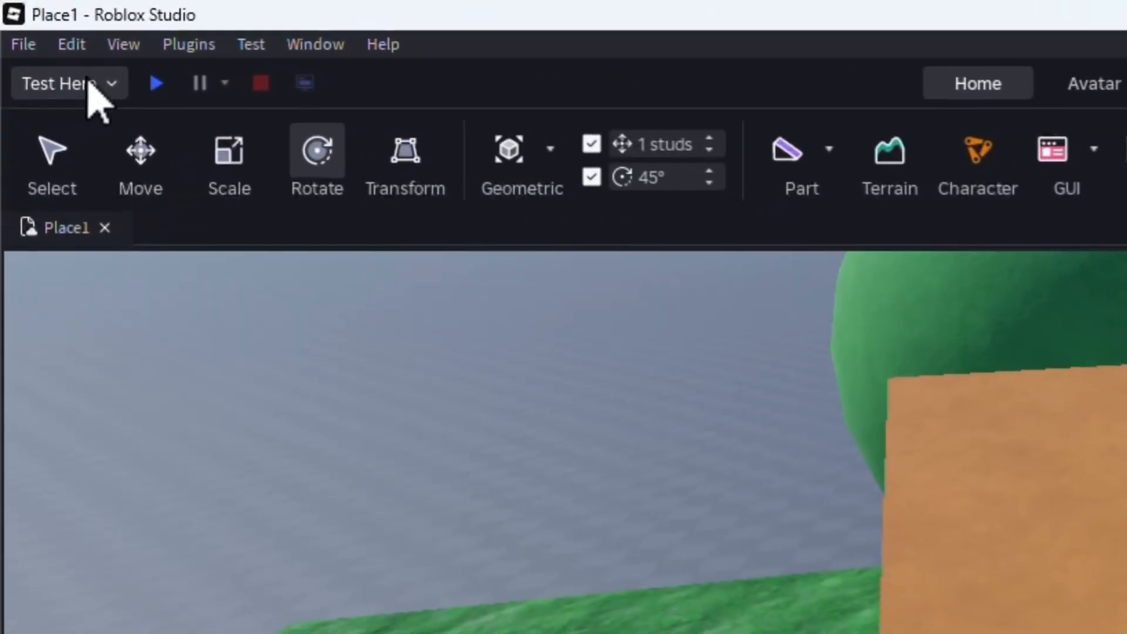
{"action": "left_click", "coordinate": [156, 83]}
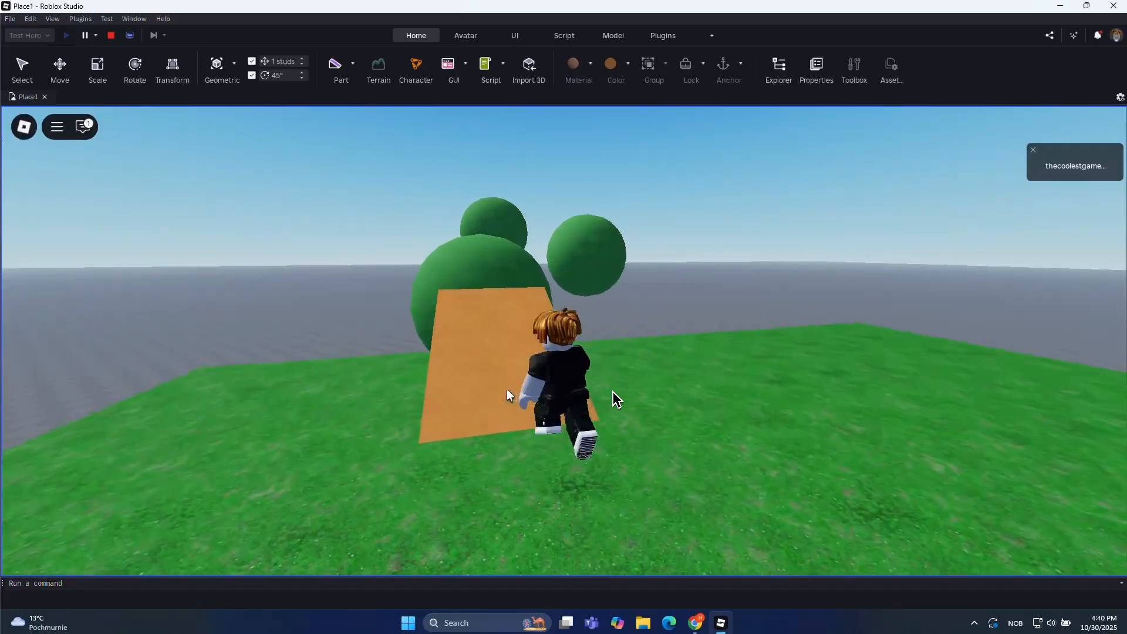
{"action": "key", "text": "w"}
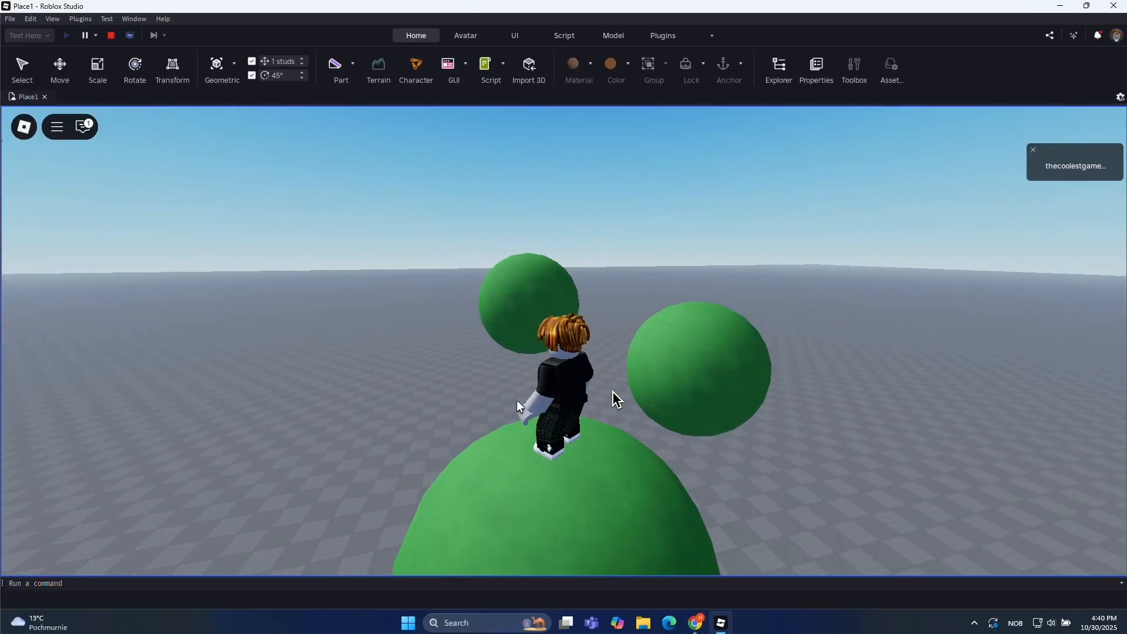
{"action": "left_click", "coordinate": [110, 35]}
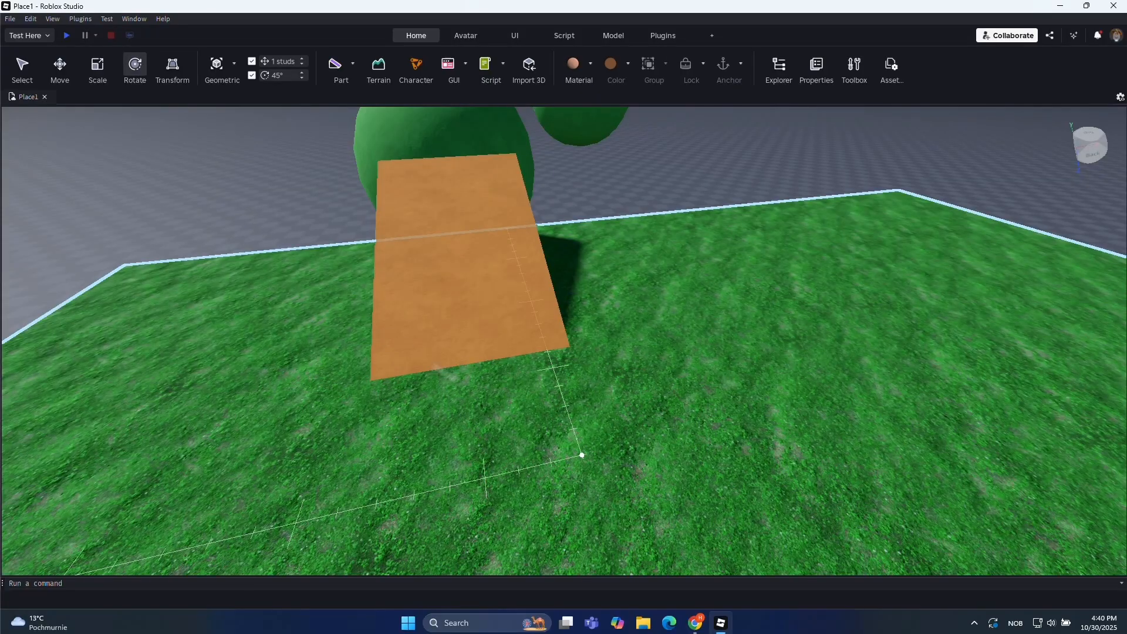
Step: Try rotating the orange wedge 90° about its vertical axis with 45° snapping, and turn it back to its original orientation
{"action": "left_click", "coordinate": [461, 261]}
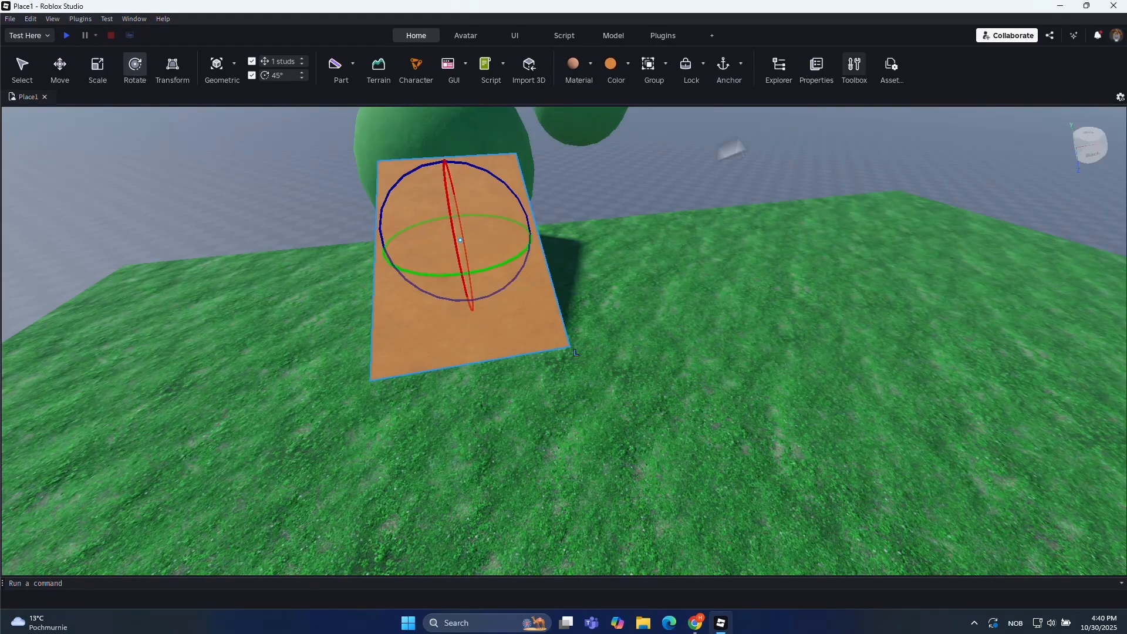
{"action": "left_click", "coordinate": [230, 215]}
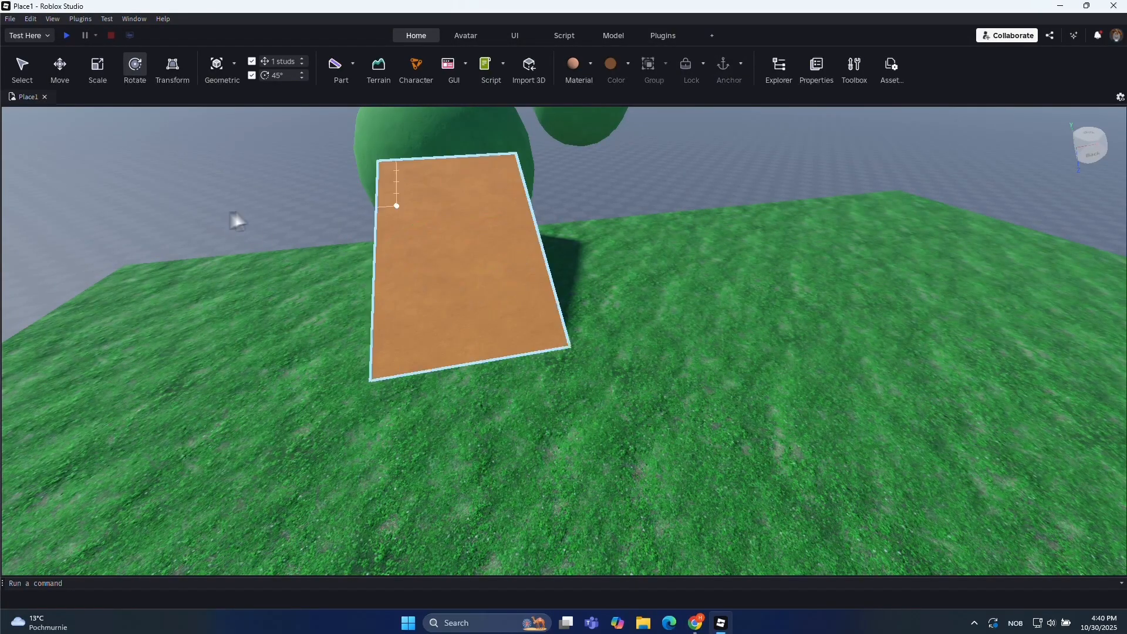
{"action": "left_click", "coordinate": [440, 239]}
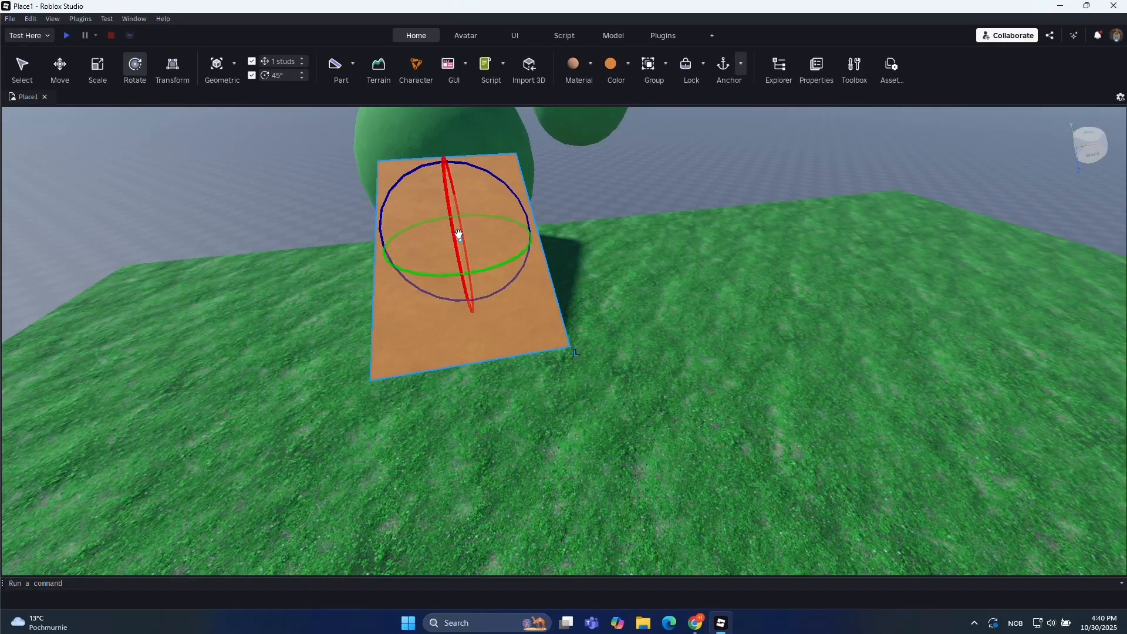
{"action": "right_click_drag", "start_coordinate": [454, 241], "coordinate": [460, 246]}
{"action": "key", "text": "a"}
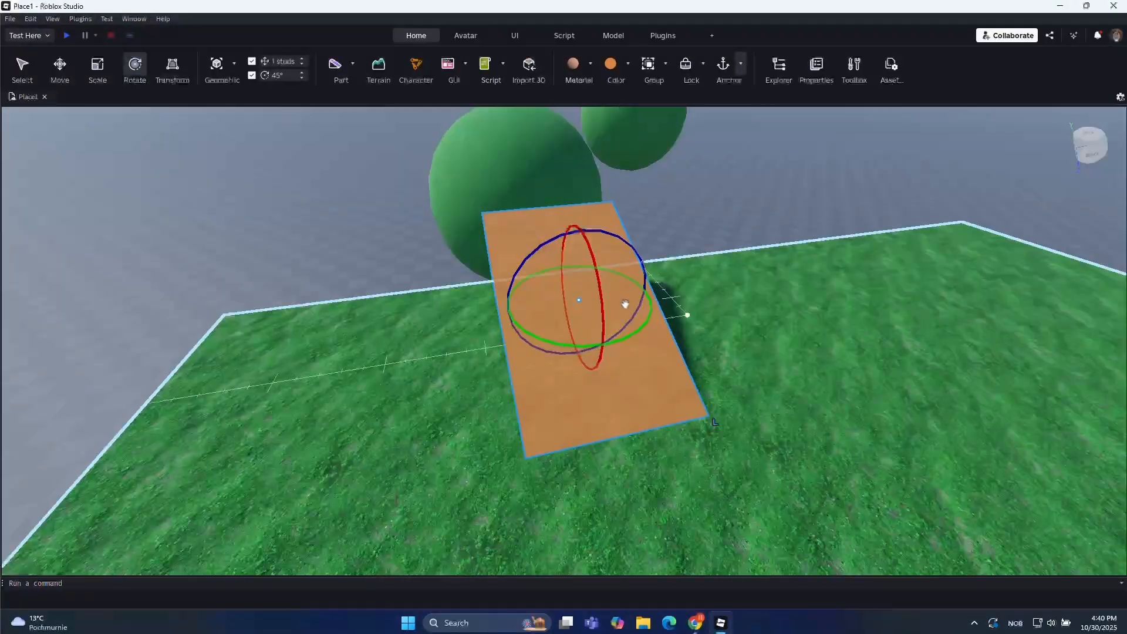
{"action": "right_click_drag", "start_coordinate": [687, 315], "coordinate": [806, 322]}
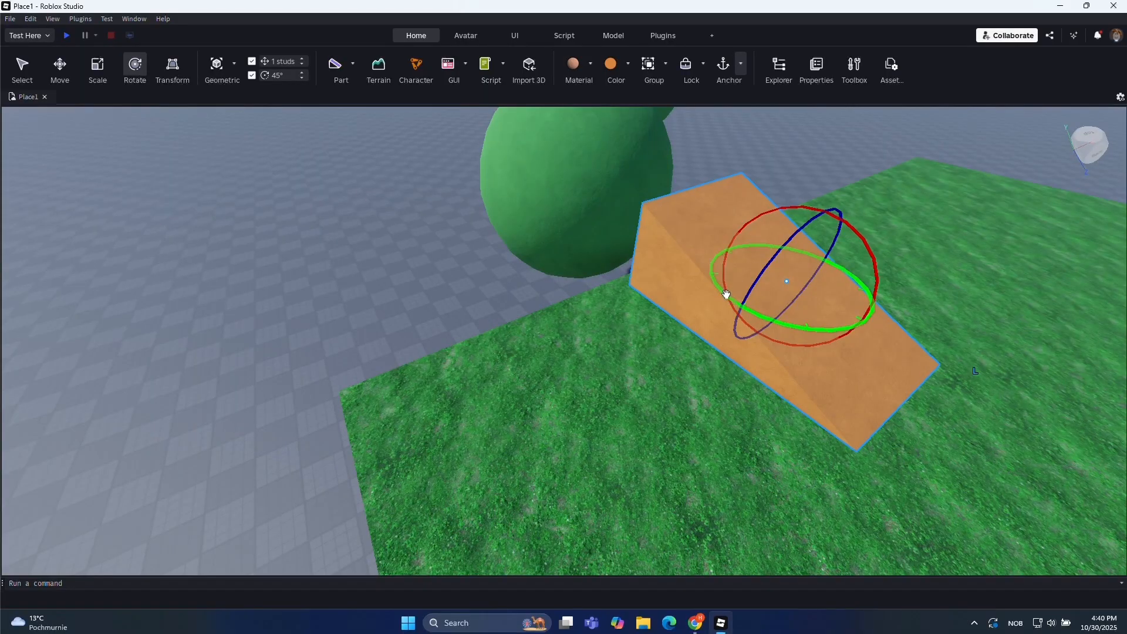
{"action": "left_click_drag", "start_coordinate": [727, 294], "coordinate": [821, 327]}
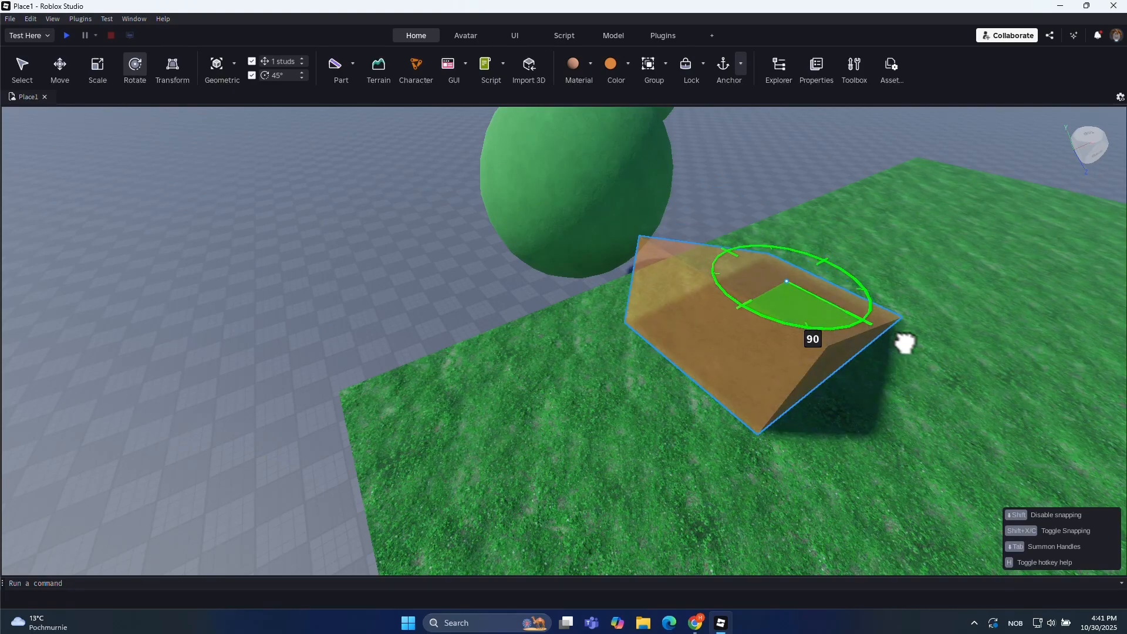
{"action": "left_click_drag", "start_coordinate": [922, 339], "coordinate": [673, 335]}
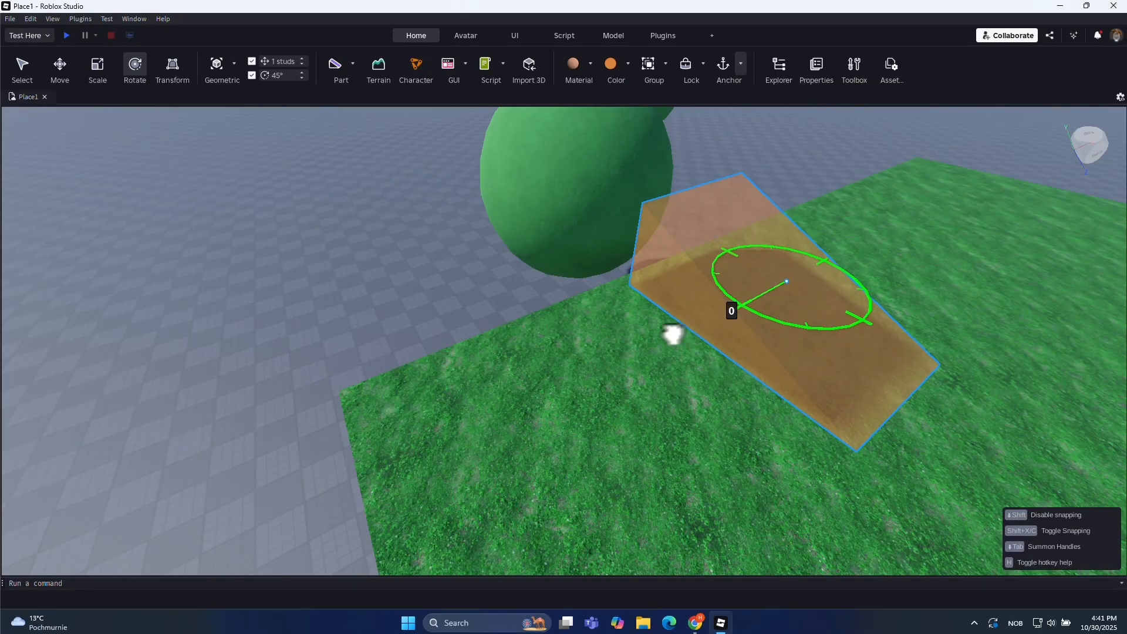
{"action": "left_click_drag", "start_coordinate": [611, 351], "coordinate": [667, 327]}
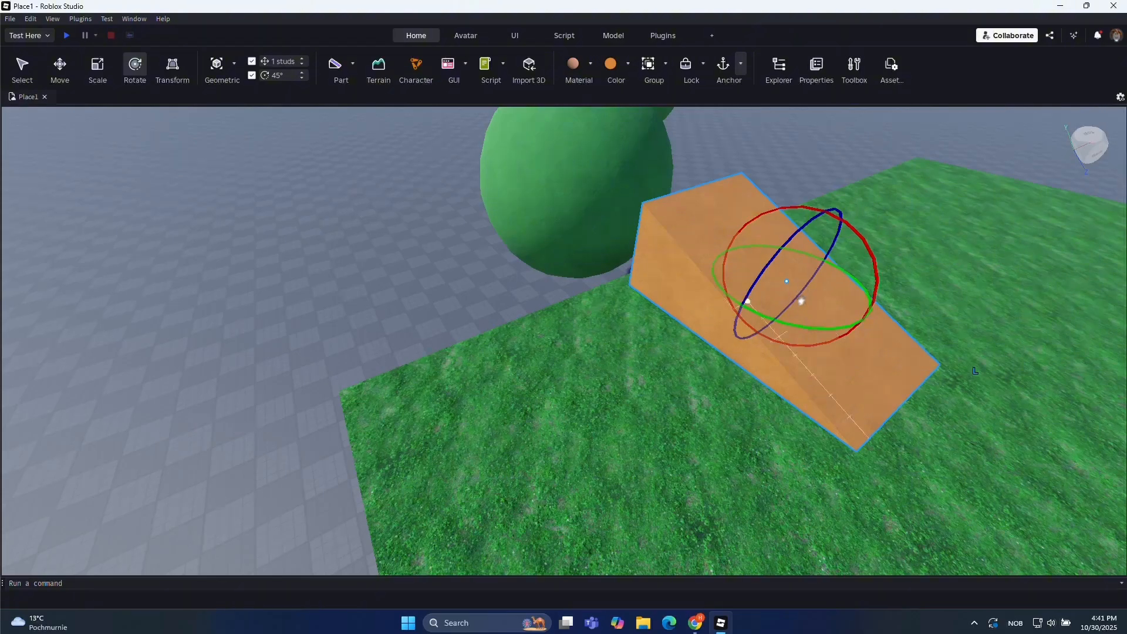
{"action": "left_click_drag", "start_coordinate": [716, 286], "coordinate": [716, 286]}
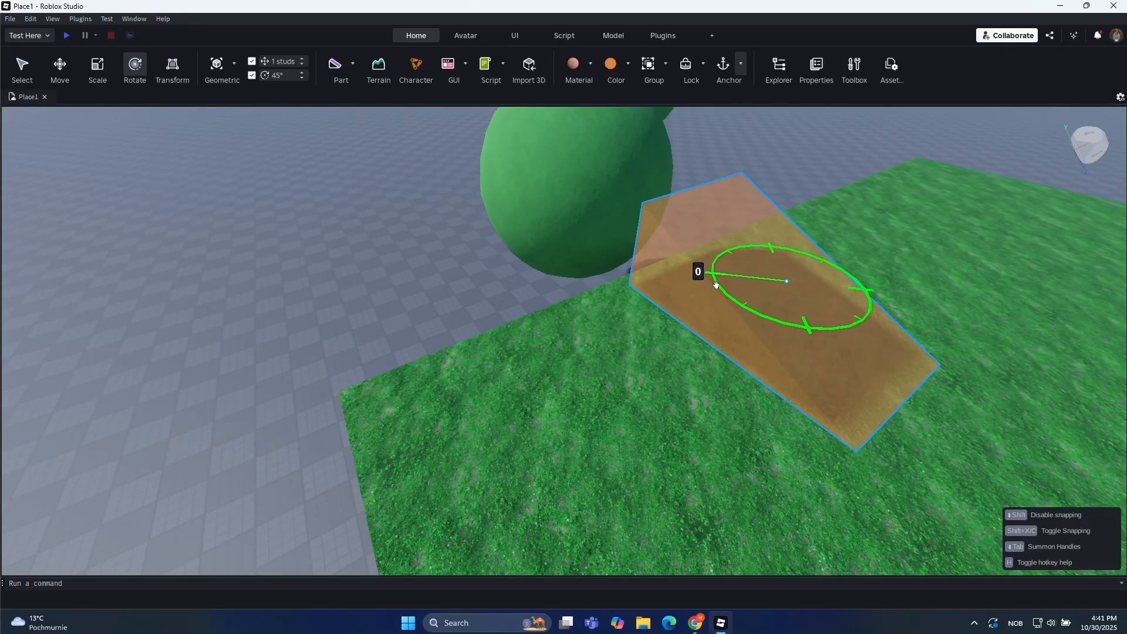
Step: Rotate the orange wedge slightly about its vertical axis with angle snapping temporarily disabled
{"action": "left_click_drag", "start_coordinate": [716, 286], "coordinate": [747, 294], "text": "shift"}
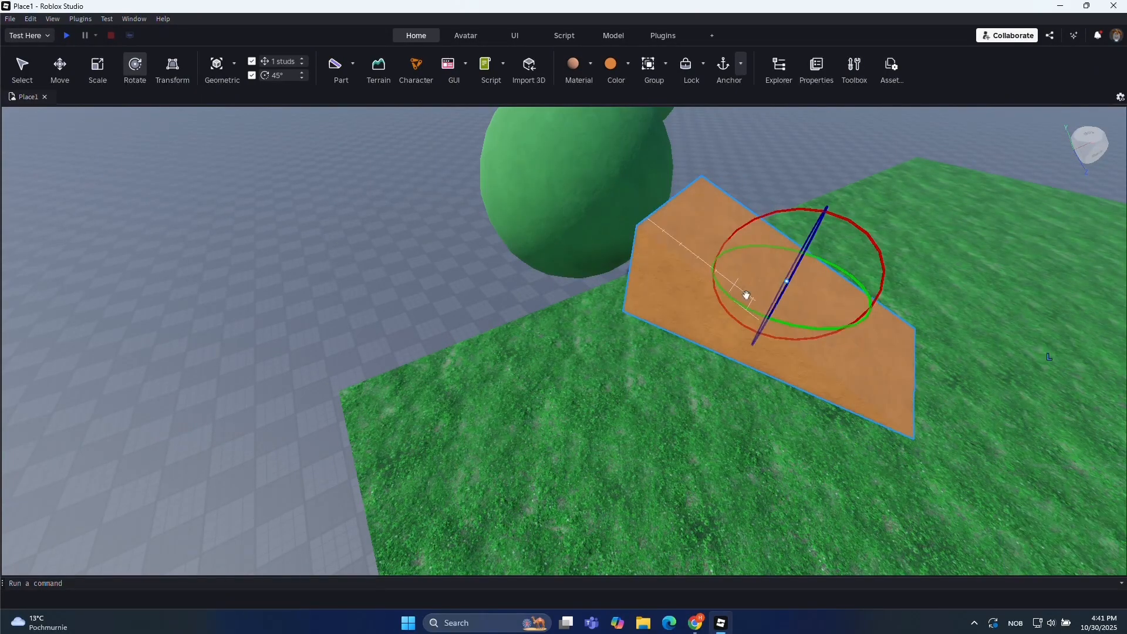
{"action": "right_click_drag", "start_coordinate": [652, 363], "coordinate": [652, 362]}
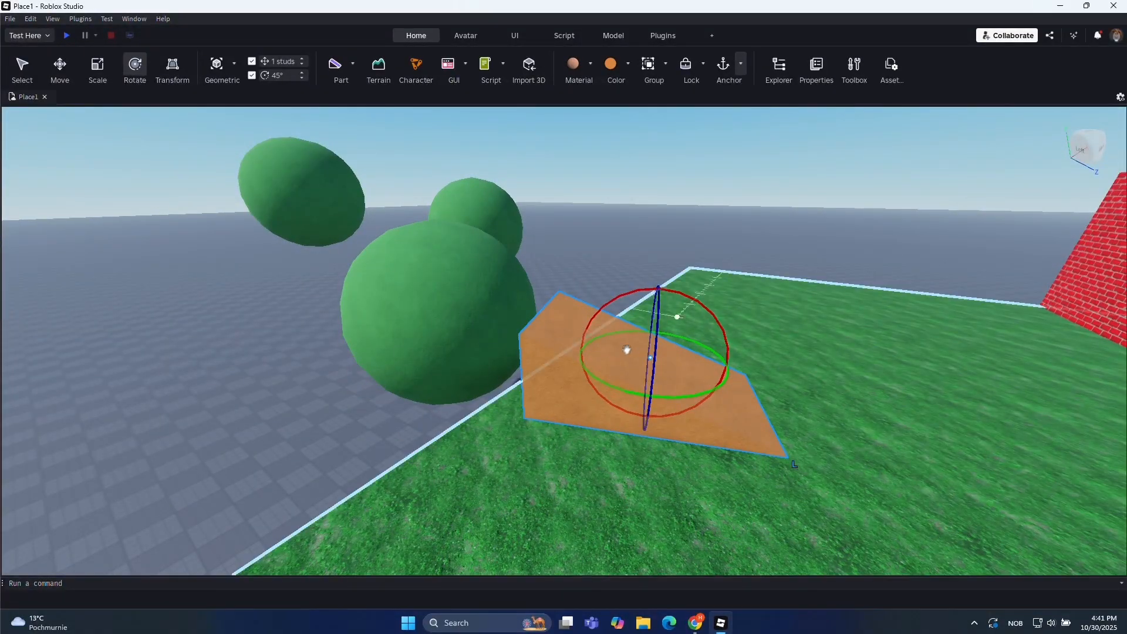
{"action": "key", "text": "d"}
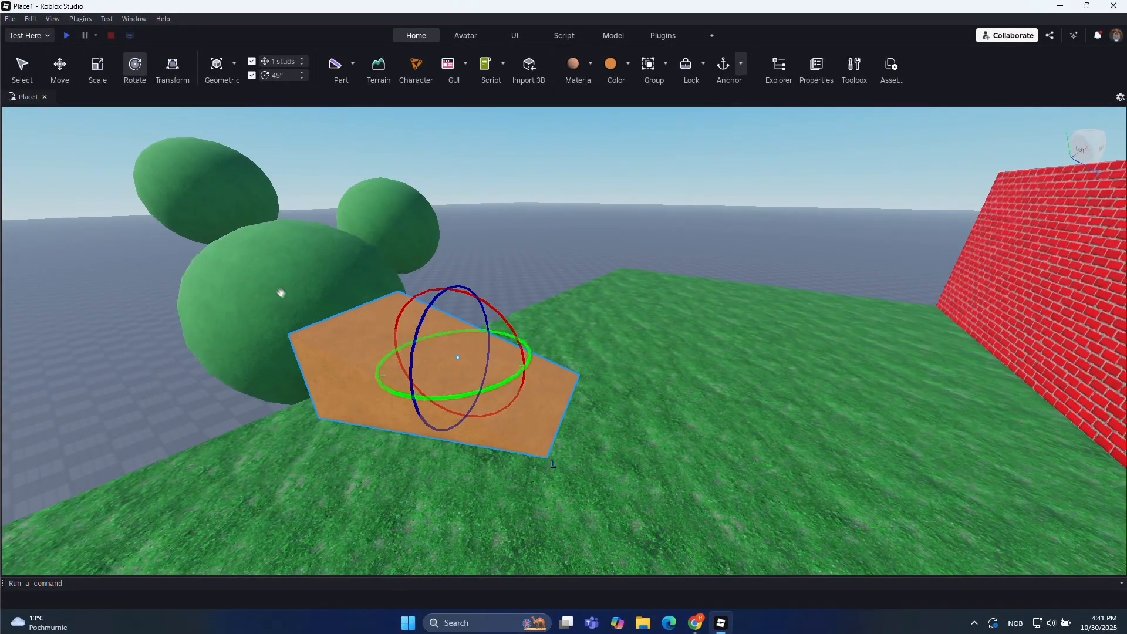
Step: Scale the red brick wall nearest the wedge upward to a height of 17 studs
{"action": "left_click", "coordinate": [651, 414]}
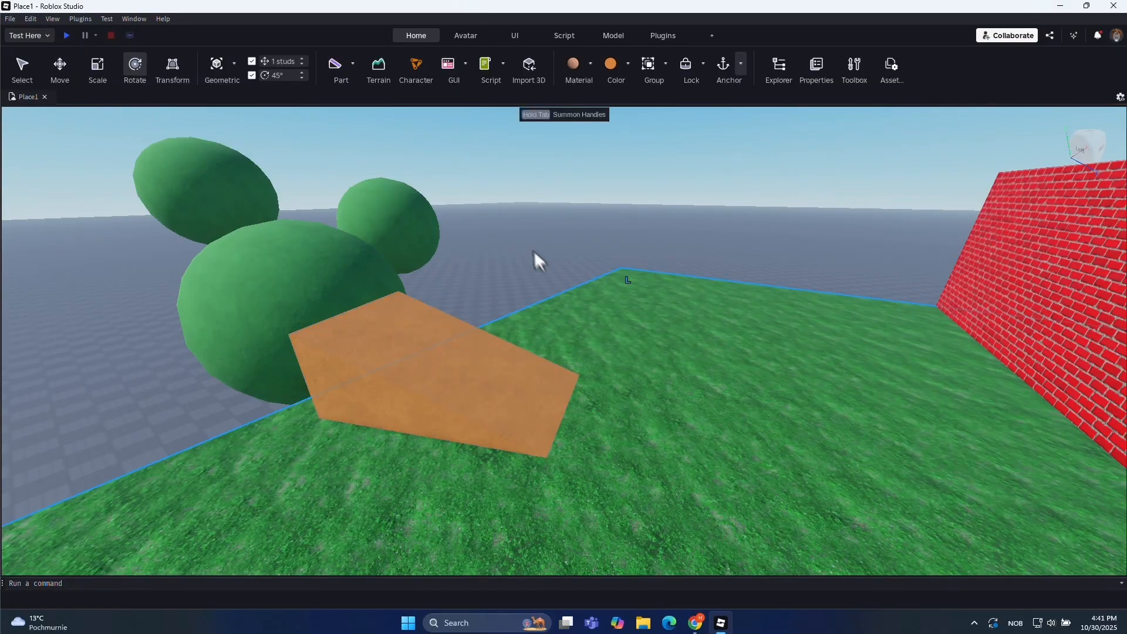
{"action": "left_click", "coordinate": [1102, 356]}
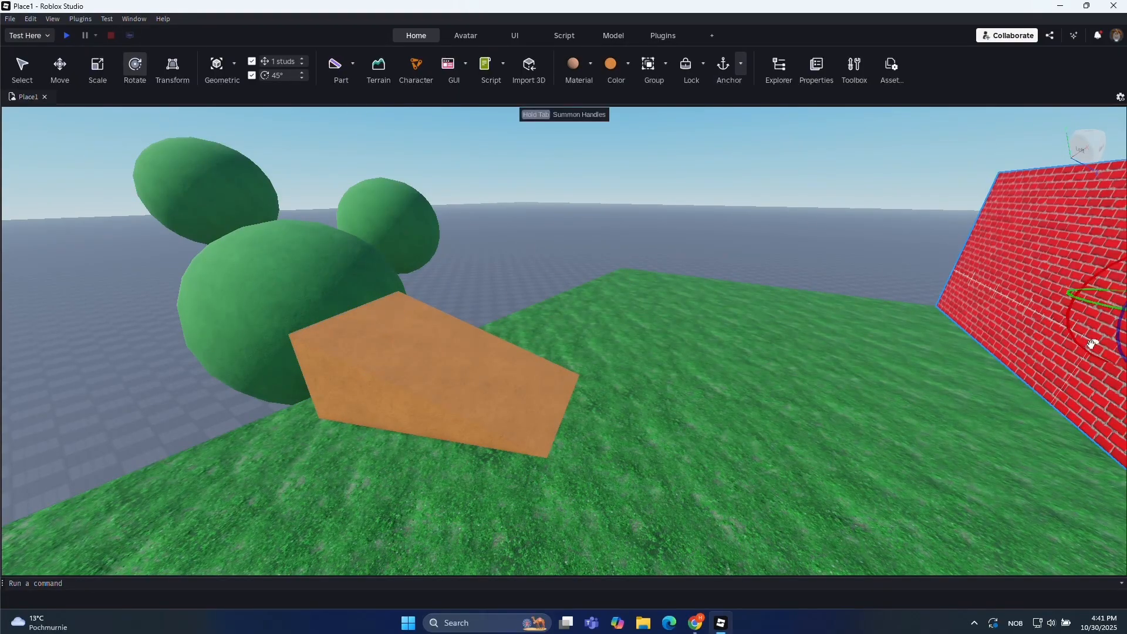
{"action": "key", "text": "d"}
{"action": "key", "text": "s"}
{"action": "right_click_drag", "start_coordinate": [992, 332], "coordinate": [969, 346]}
{"action": "key", "text": "e"}
{"action": "right_click_drag", "start_coordinate": [710, 481], "coordinate": [707, 485]}
{"action": "left_click", "coordinate": [98, 67]}
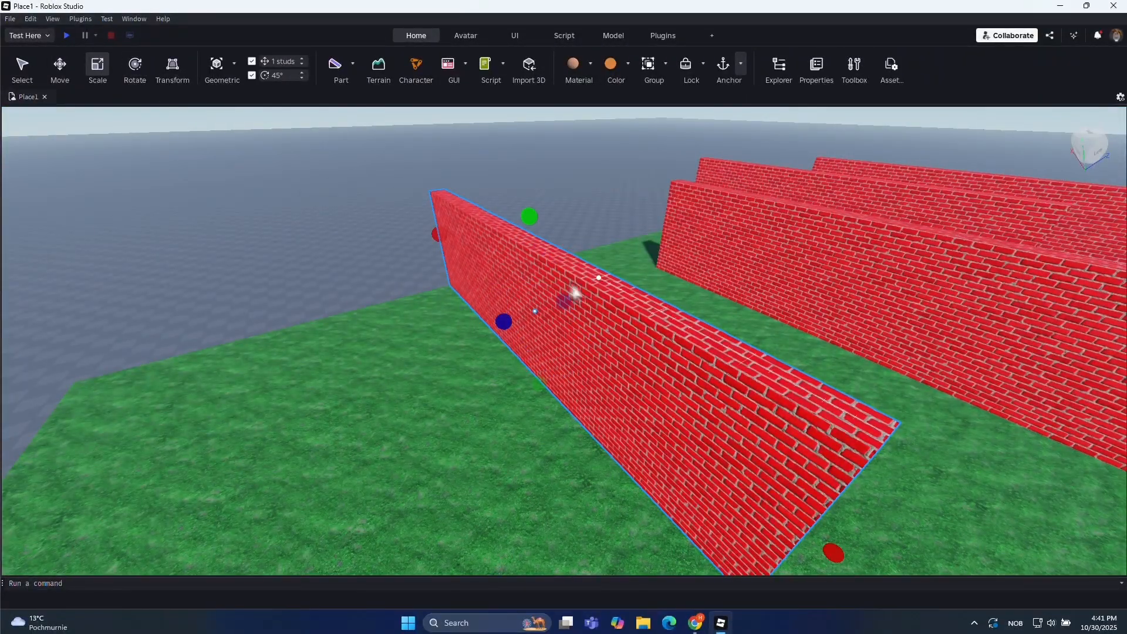
{"action": "left_click_drag", "start_coordinate": [536, 220], "coordinate": [530, 157]}
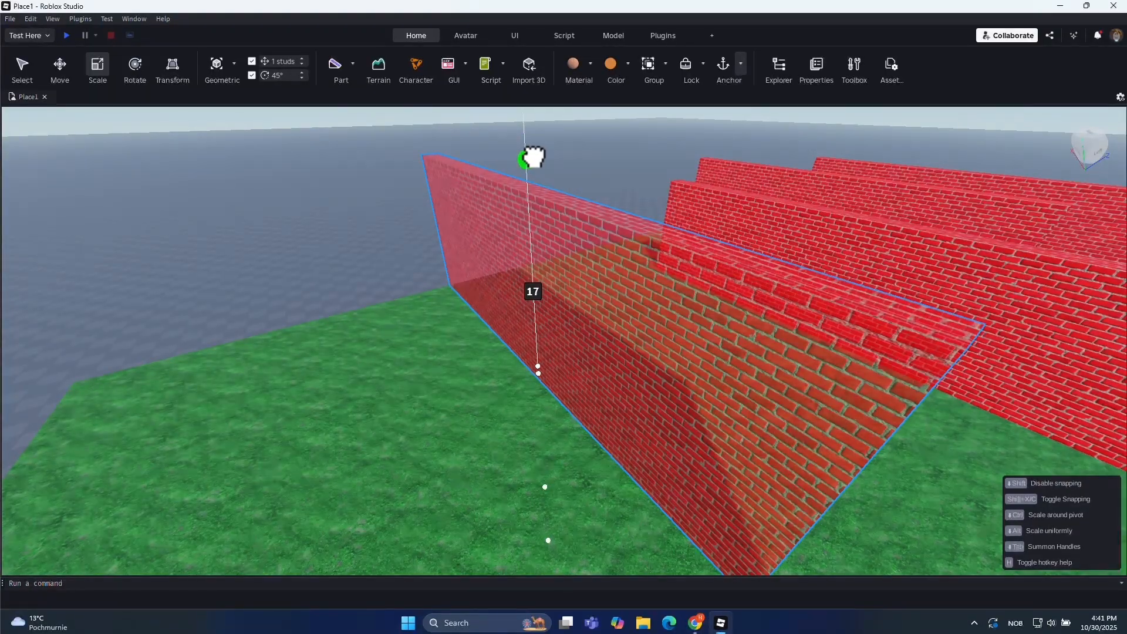
Step: Scale the red brick wall upward to 18 studs high, and fine-tune its height with snapping temporarily disabled
{"action": "left_click_drag", "start_coordinate": [534, 154], "coordinate": [534, 142]}
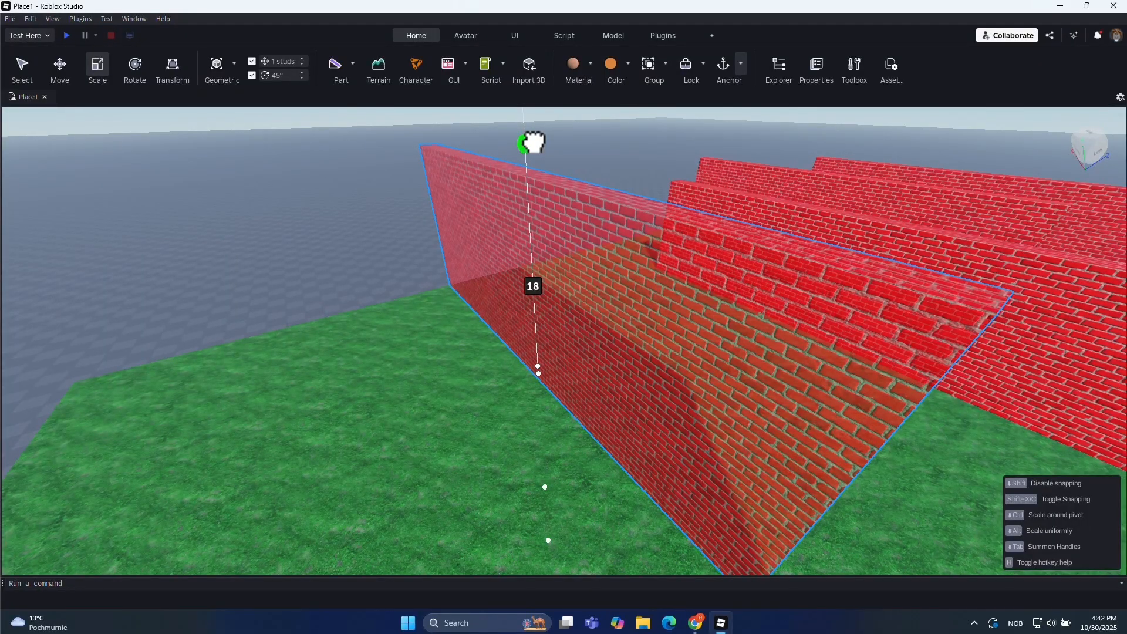
{"action": "left_click_drag", "start_coordinate": [534, 142], "coordinate": [528, 166], "text": "shift"}
{"action": "left_click", "coordinate": [367, 233]}
Step: Select the large green sphere behind the orange wedge and rotate it about its vertical axis
{"action": "key", "text": "s"}
{"action": "right_click_drag", "start_coordinate": [132, 322], "coordinate": [130, 324]}
{"action": "left_click", "coordinate": [109, 346]}
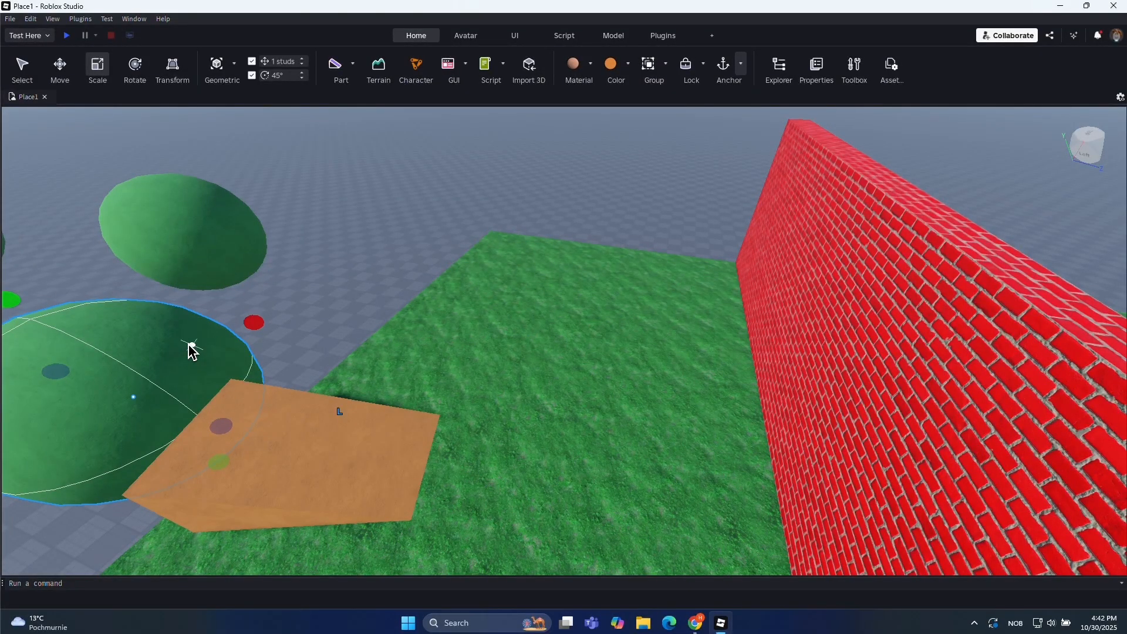
{"action": "mouse_move", "coordinate": [198, 429]}
{"action": "right_mouse_down"}
{"action": "mouse_move", "coordinate": [181, 424]}
{"action": "mouse_move", "coordinate": [192, 425]}
{"action": "right_mouse_up"}
{"action": "key", "text": "w"}
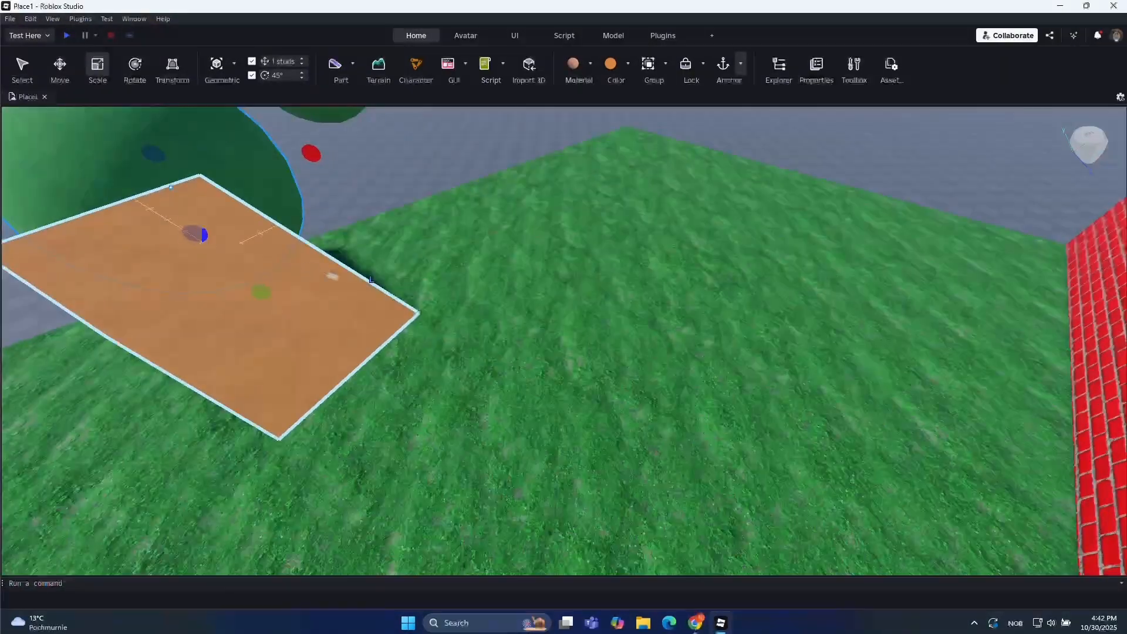
{"action": "key", "text": "a"}
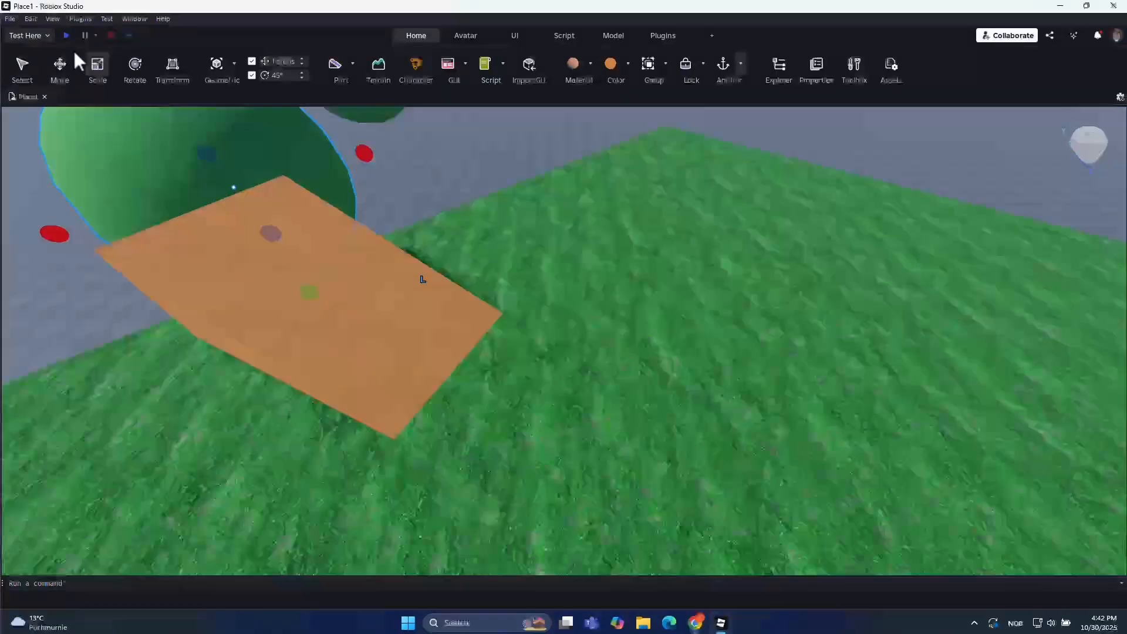
{"action": "left_click", "coordinate": [135, 64]}
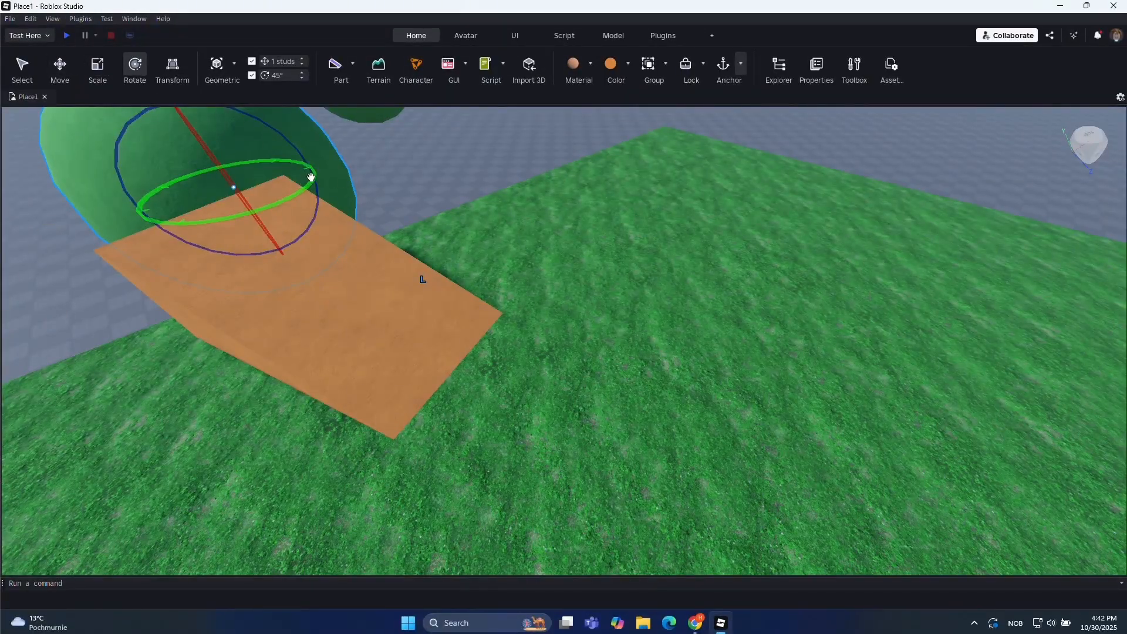
{"action": "left_click_drag", "start_coordinate": [309, 178], "coordinate": [293, 199]}
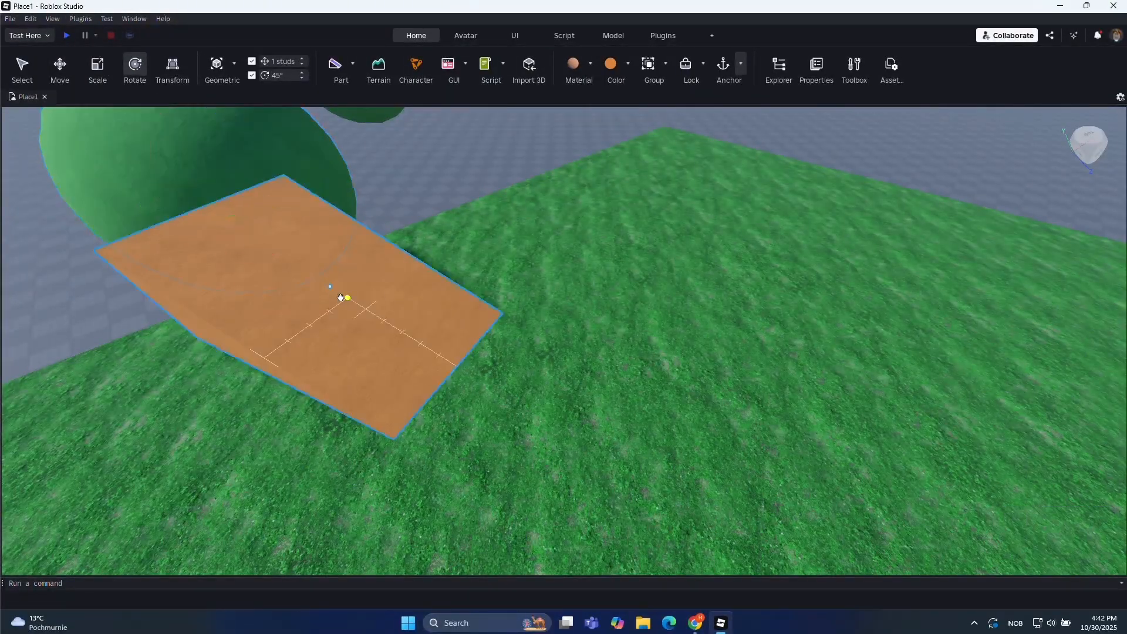
Step: Rotate the orange wedge about its vertical axis beside the large green sphere, and clear the selection
{"action": "left_click", "coordinate": [359, 282]}
{"action": "mouse_move", "coordinate": [400, 311]}
{"action": "left_mouse_down"}
{"action": "mouse_move", "coordinate": [403, 267]}
{"action": "mouse_move", "coordinate": [385, 315]}
{"action": "left_mouse_up"}
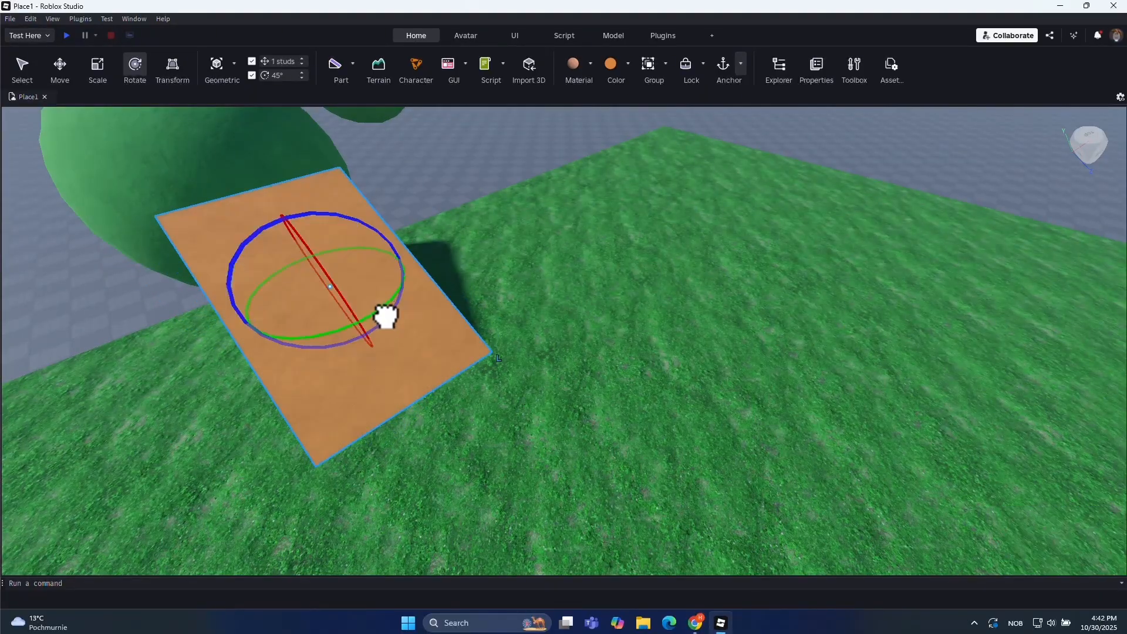
{"action": "left_click", "coordinate": [432, 171]}
{"action": "scroll", "coordinate": [468, 267], "scroll_direction": "up", "scroll_amount": 5}
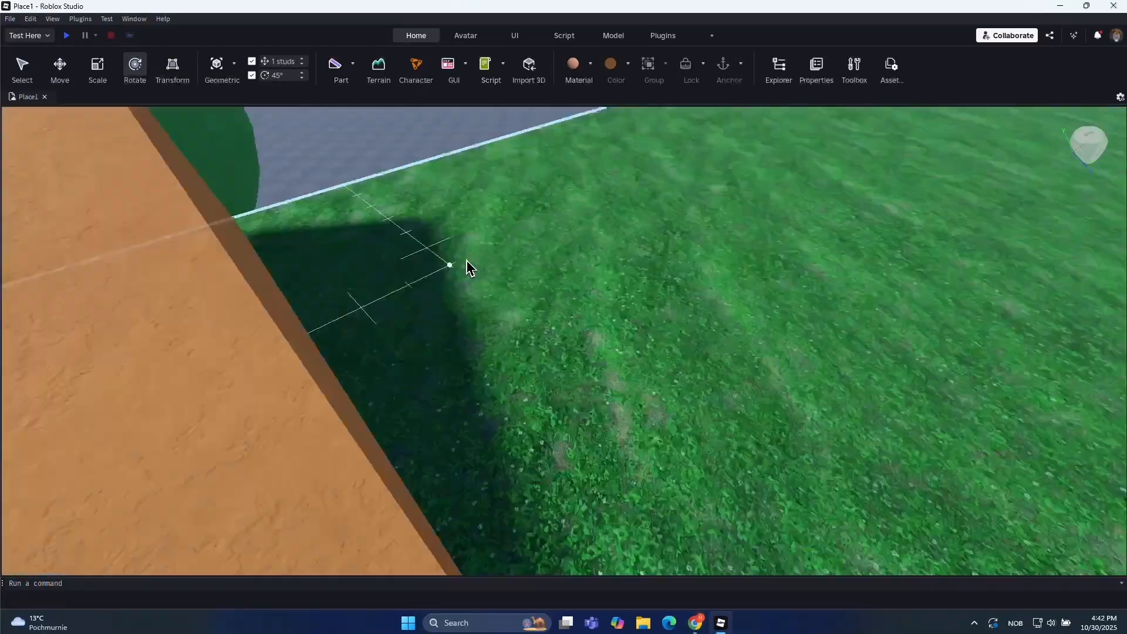
{"action": "scroll", "coordinate": [466, 260], "scroll_direction": "down", "scroll_amount": 5}
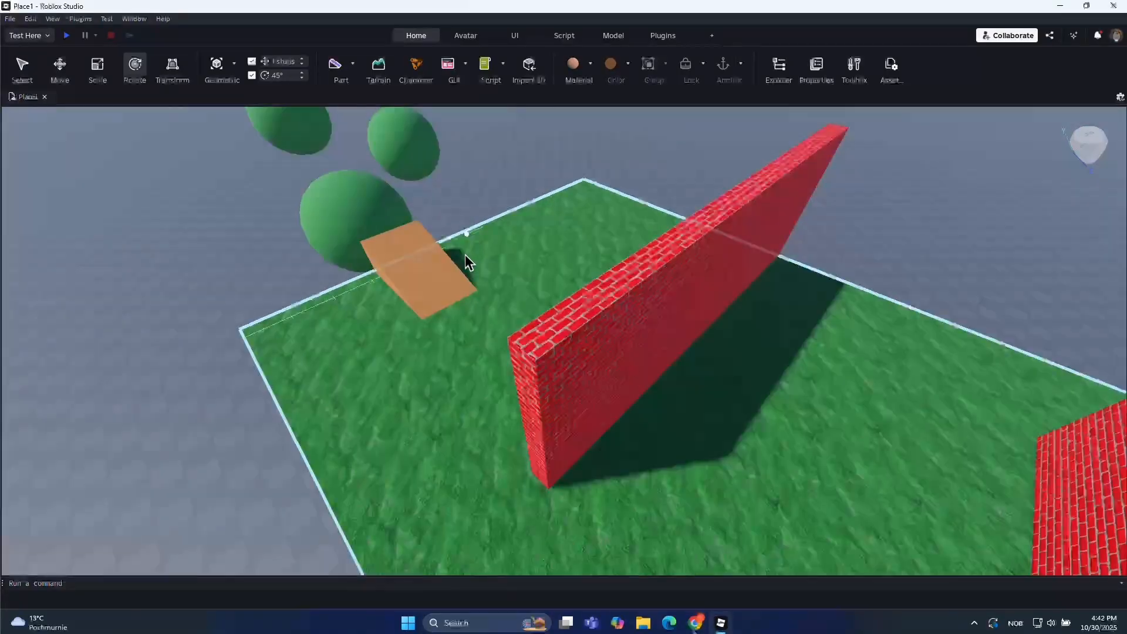
{"action": "right_click_drag", "start_coordinate": [491, 172], "coordinate": [484, 204]}
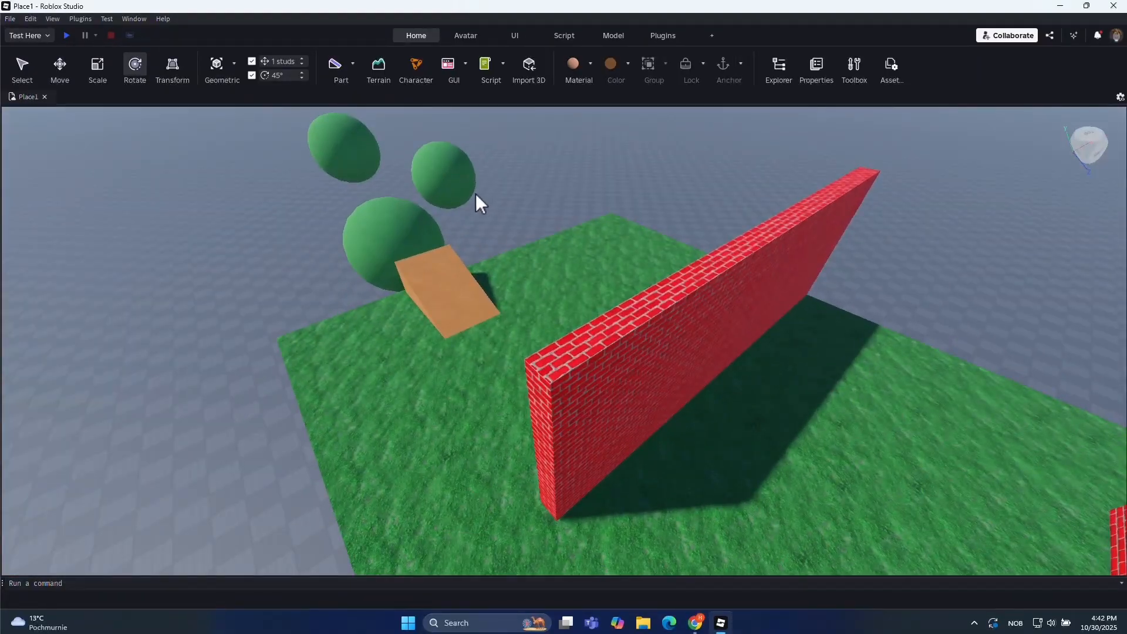